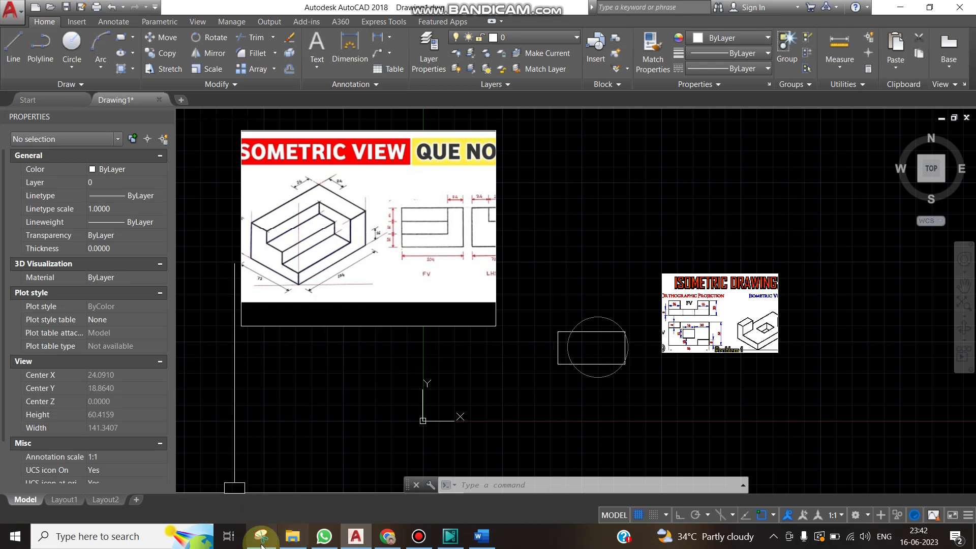
# Step: Snip the isometric-versus-perspective cube images from the Chrome image search results
pyautogui.click(388, 536)
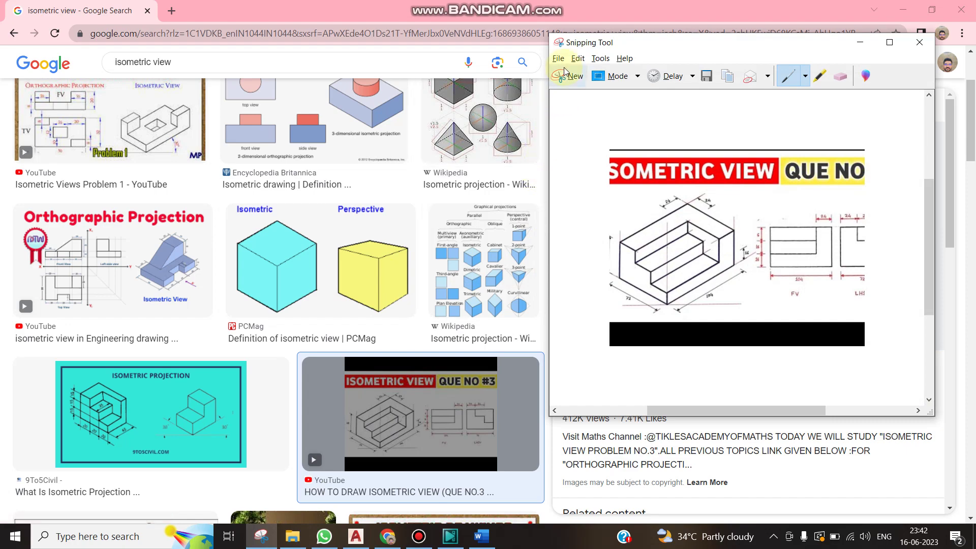
pyautogui.click(565, 83)
pyautogui.moveTo(175, 180); pyautogui.dragTo(463, 370)
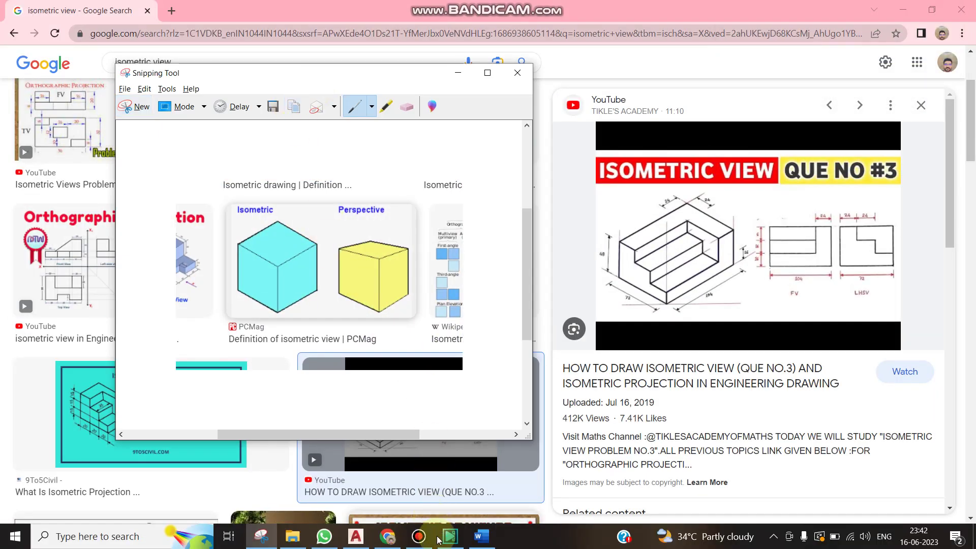
# Step: Paste the cube screenshot into the drawing, above and right of the existing pictures
pyautogui.click(356, 536)
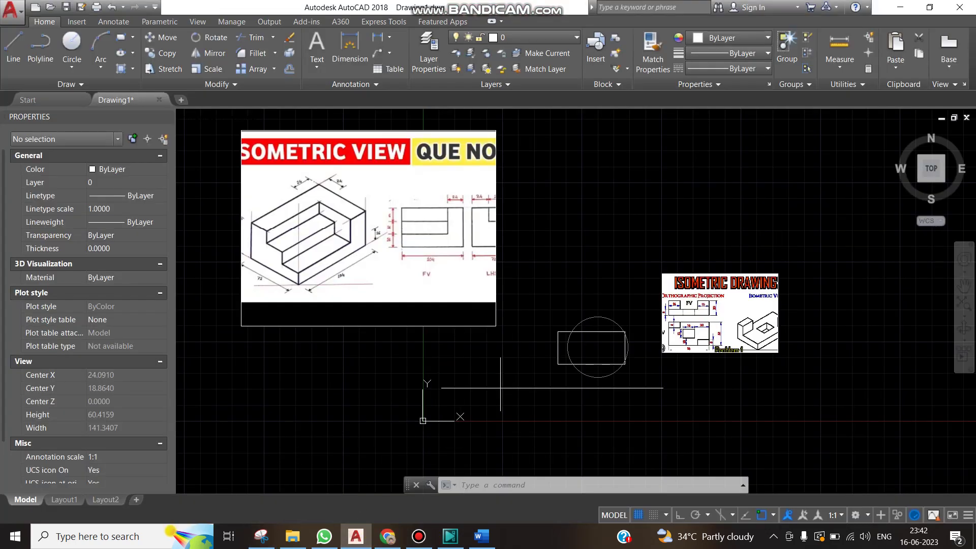
pyautogui.hotkey('ctrl', 'v')
pyautogui.click(595, 268)
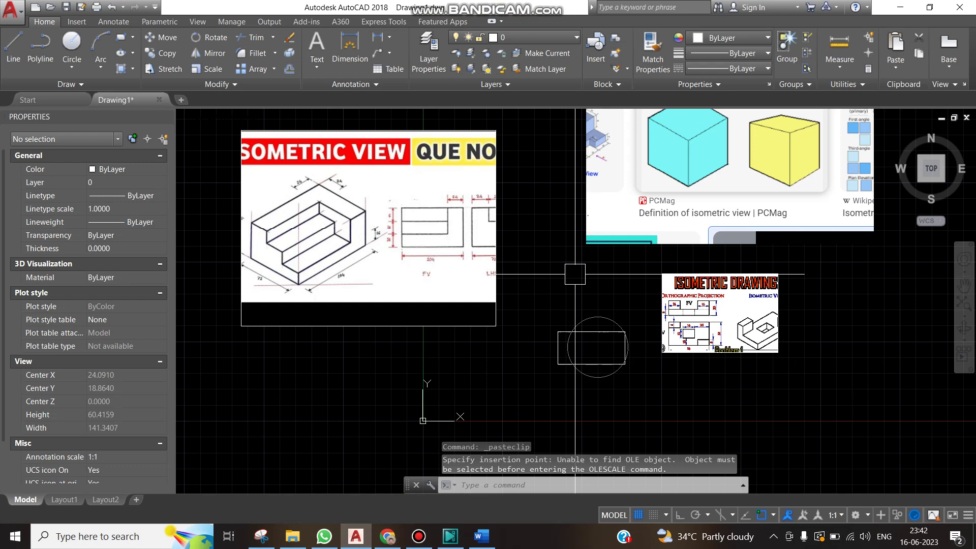
# Step: Select the large isometric view picture, clear the selection, and start the Erase command
pyautogui.click(511, 224)
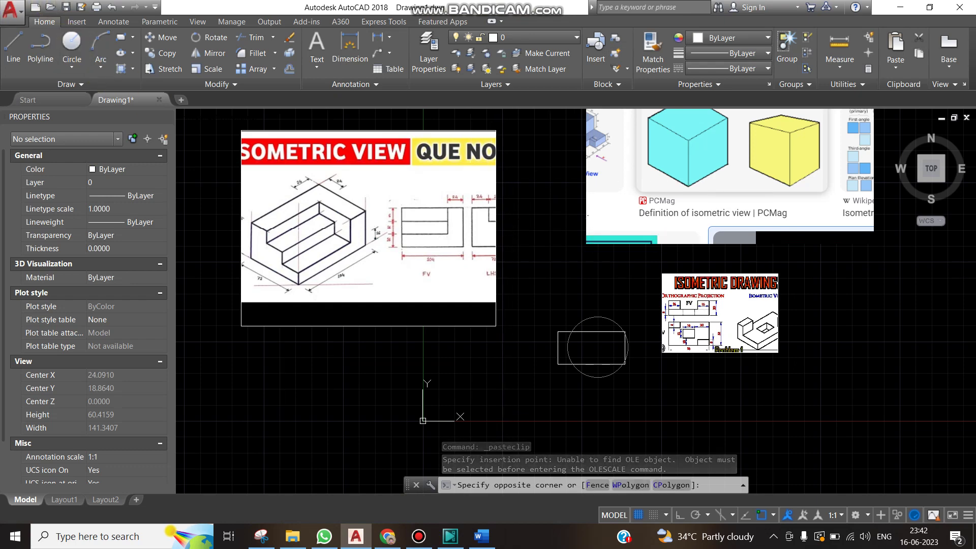
pyautogui.press('Escape')
pyautogui.click(499, 225)
pyautogui.click(499, 225)
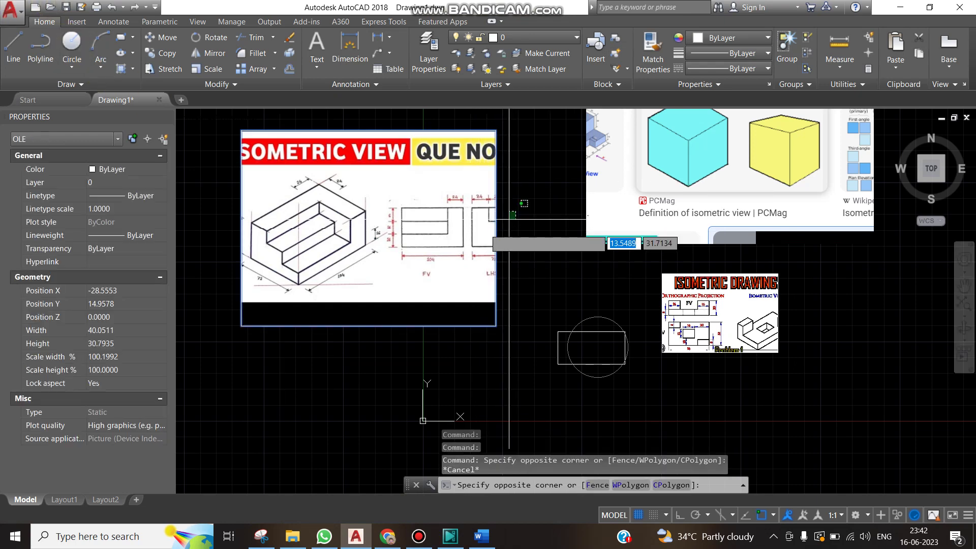
pyautogui.press('Escape')
pyautogui.write('E')
pyautogui.press('Return')
pyautogui.press('Escape')
pyautogui.scroll(5, 571, 318)
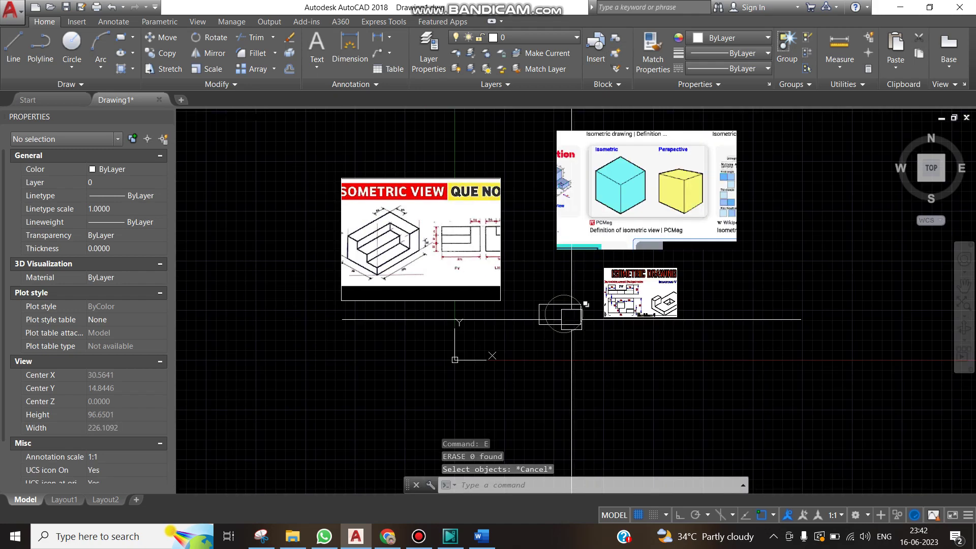
pyautogui.scroll(-4, 466, 210)
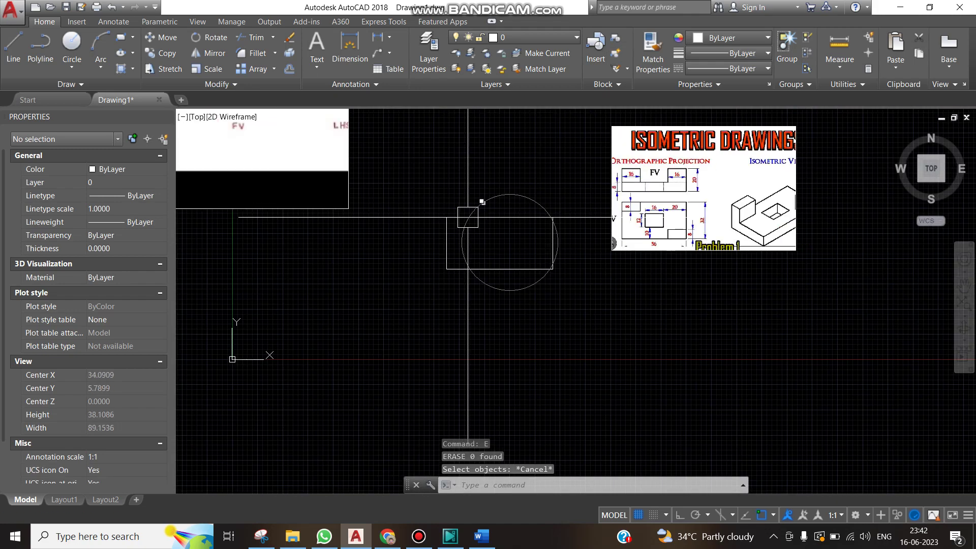
pyautogui.moveTo(262, 199); pyautogui.dragTo(367, 253, button='middle')
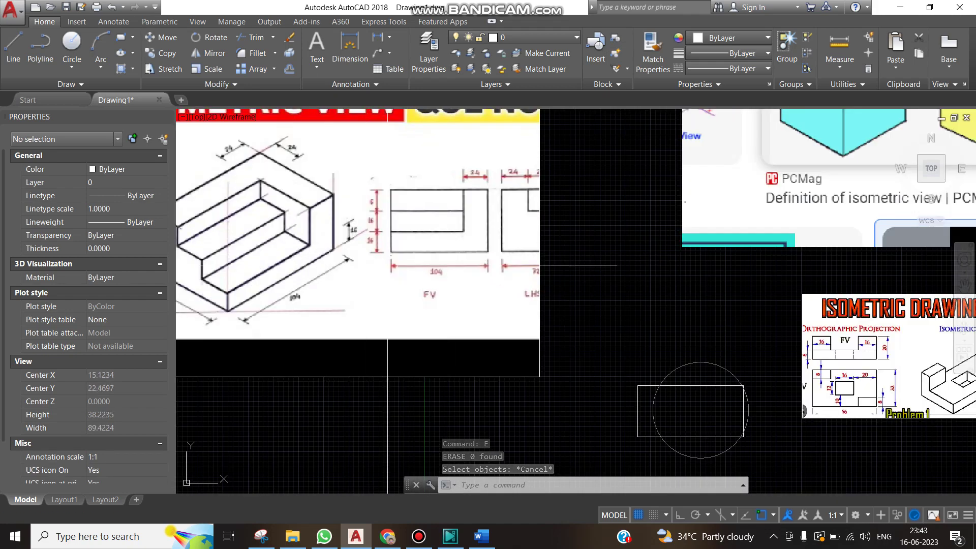
pyautogui.scroll(-2, 471, 278)
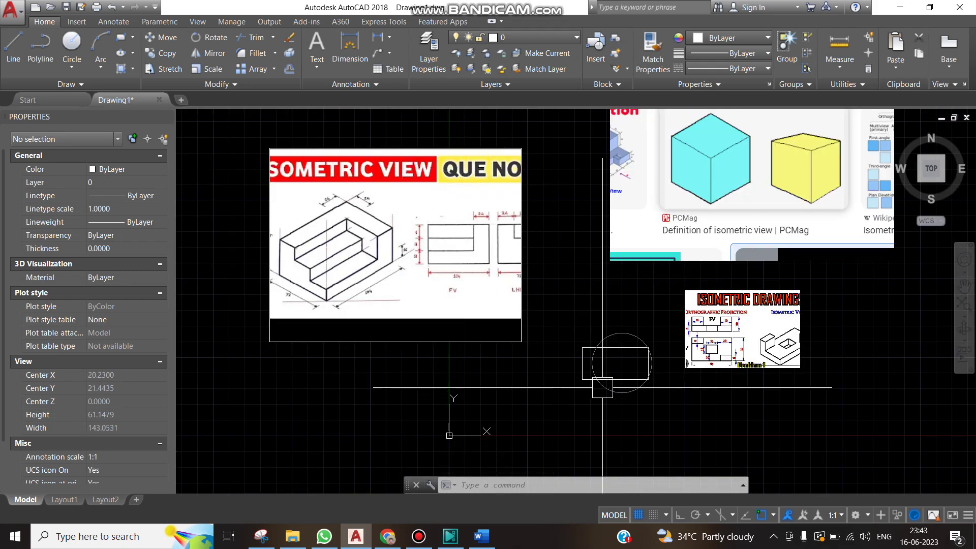
pyautogui.moveTo(603, 390); pyautogui.dragTo(555, 386, button='middle')
pyautogui.click(501, 268)
pyautogui.click(441, 287)
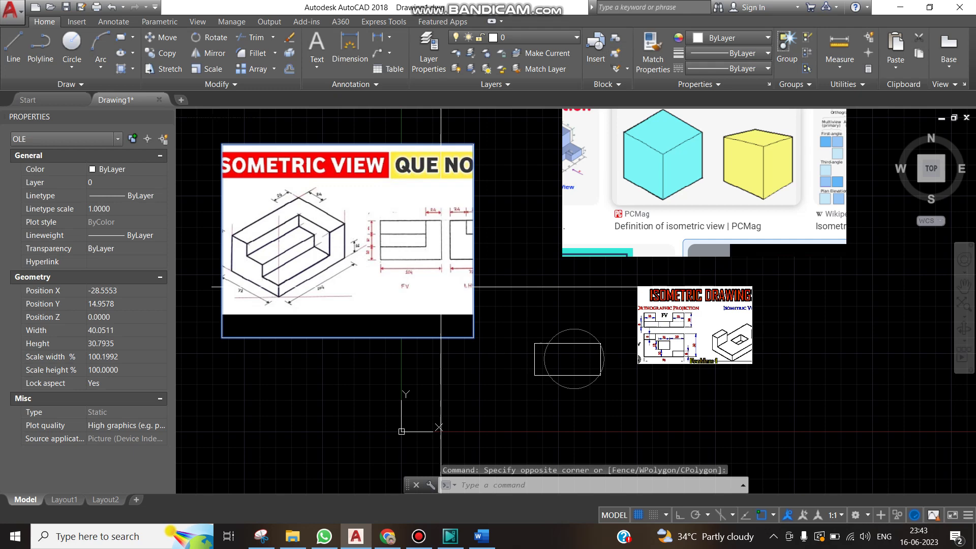
pyautogui.press('Escape')
pyautogui.click(473, 267)
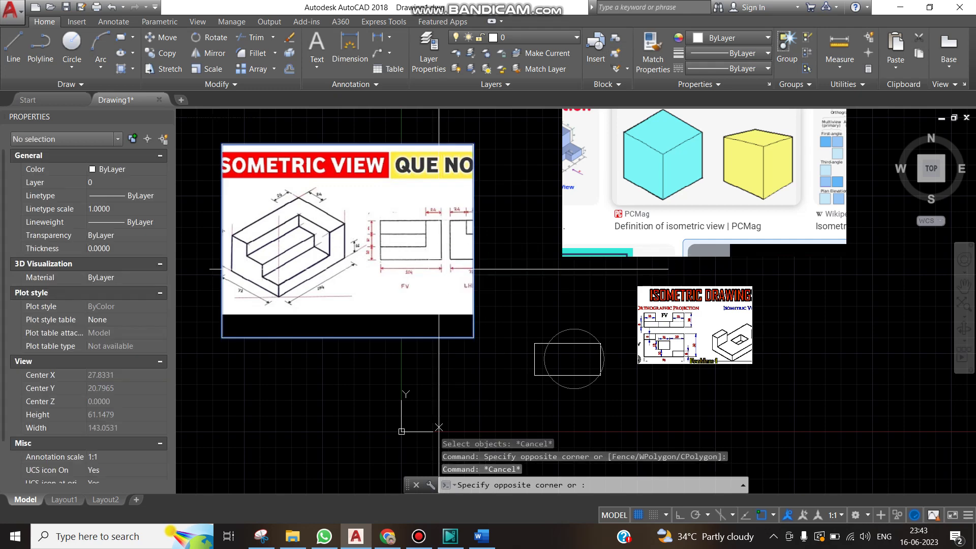
pyautogui.click(437, 268)
pyautogui.write('E')
pyautogui.press('Return')
pyautogui.press('Escape')
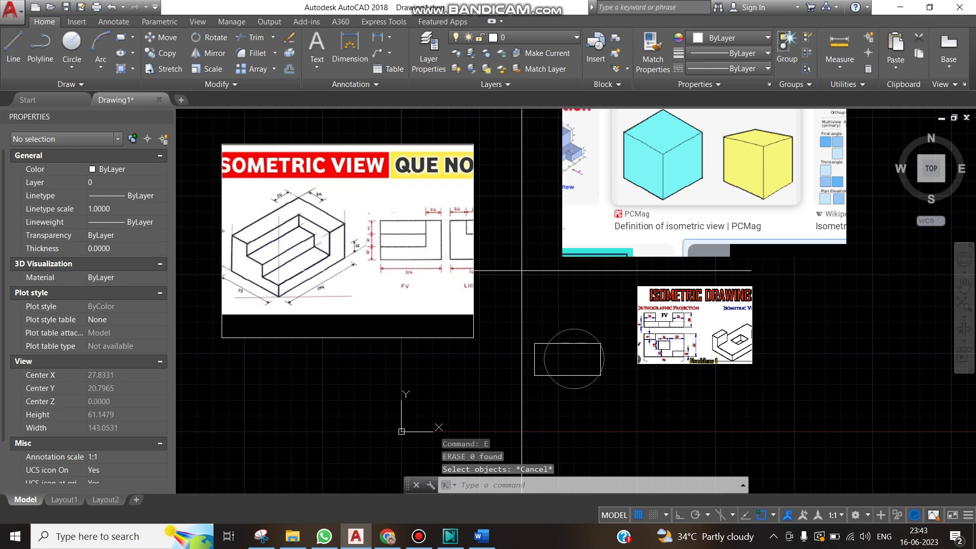
pyautogui.click(434, 289)
pyautogui.click(460, 300)
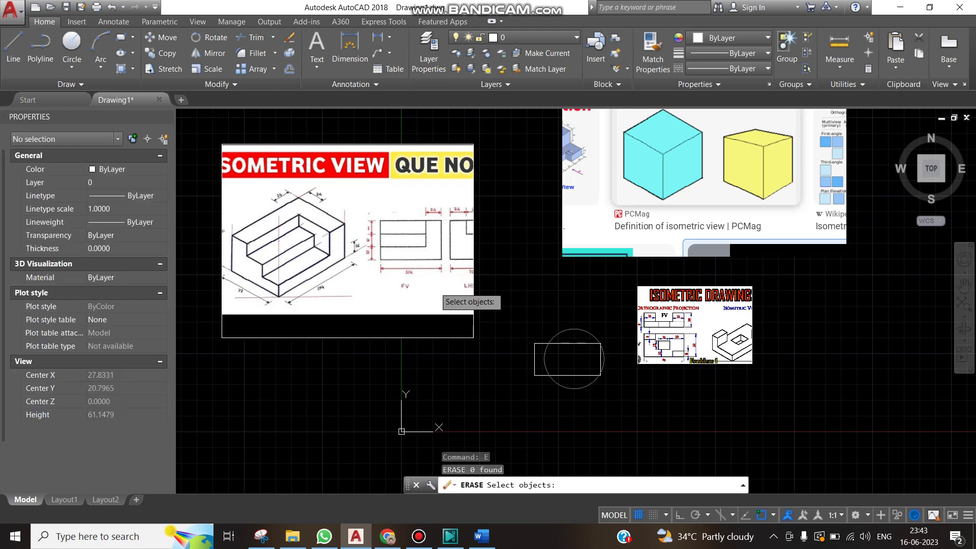
pyautogui.scroll(3, 532, 344)
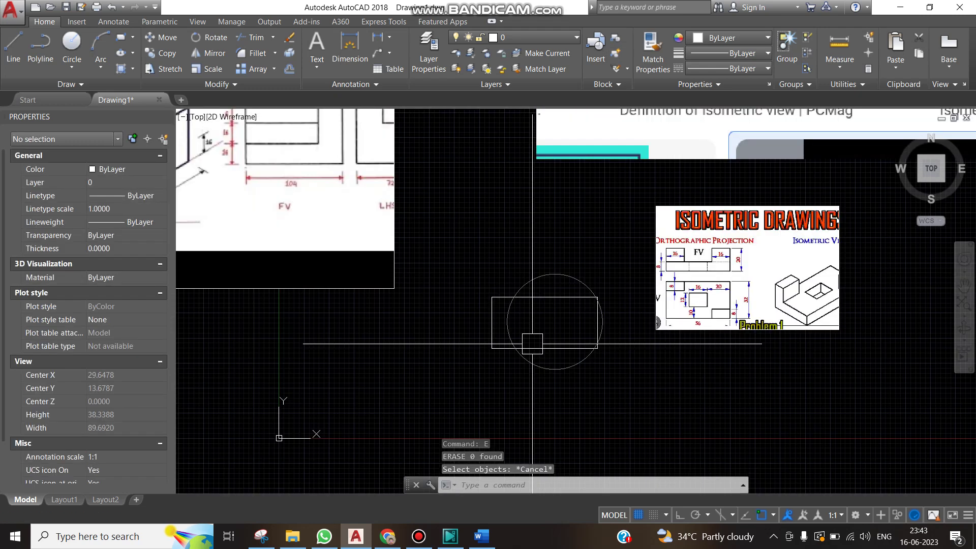
pyautogui.scroll(2, 532, 344)
pyautogui.scroll(-5, 531, 335)
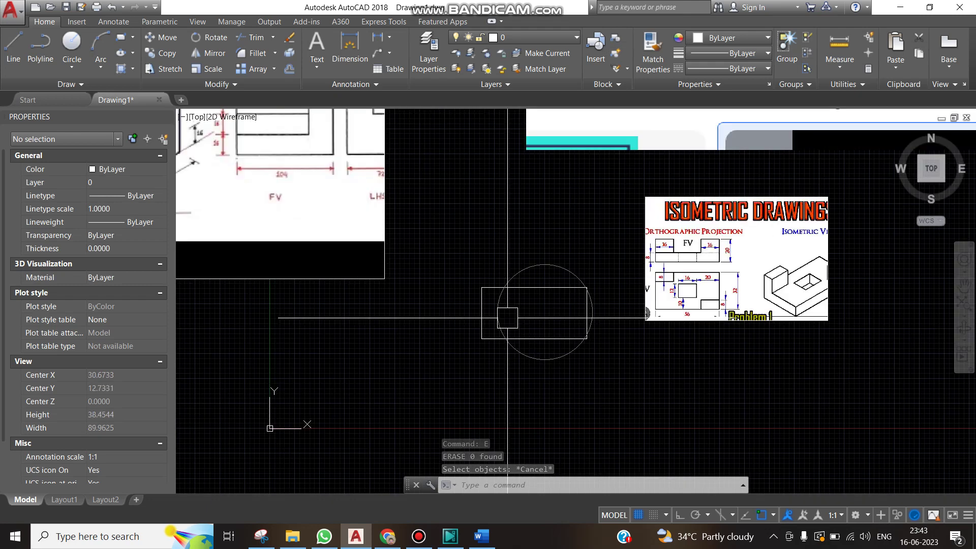
pyautogui.scroll(9, 506, 315)
pyautogui.click(482, 303)
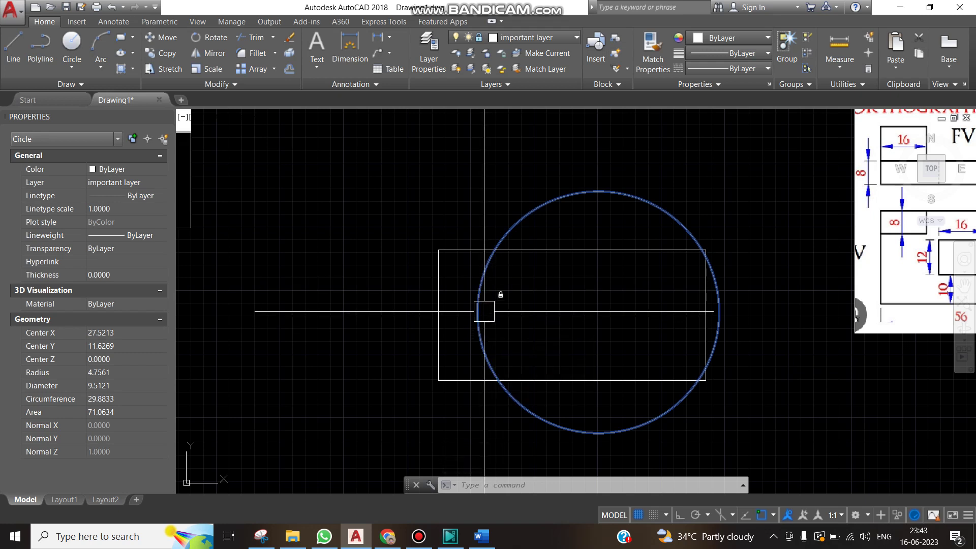
pyautogui.press('Escape')
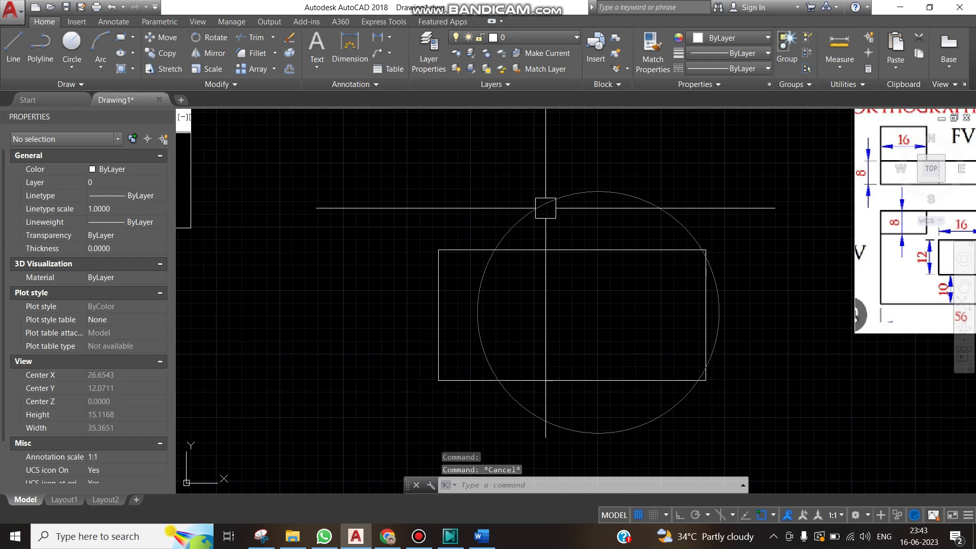
pyautogui.scroll(2, 488, 276)
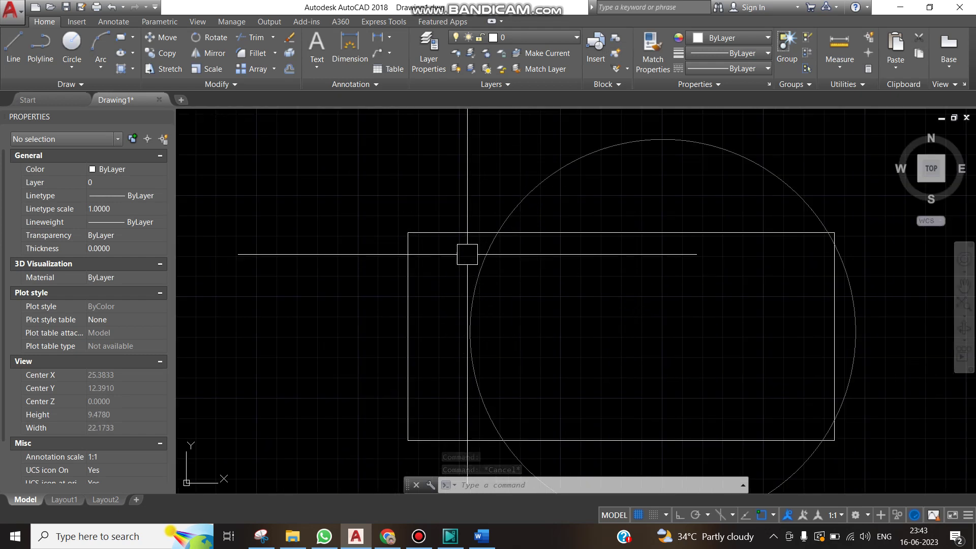
pyautogui.click(462, 233)
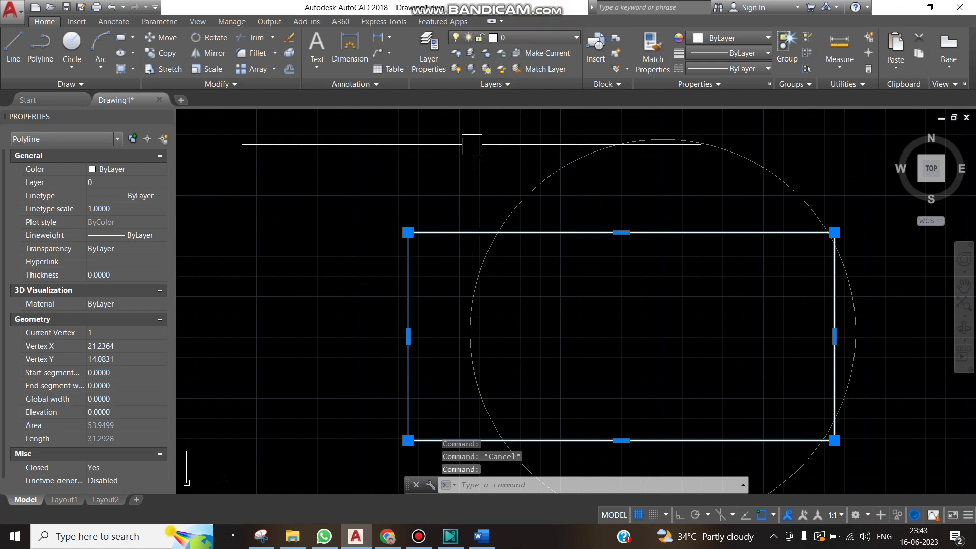
pyautogui.write('E')
pyautogui.press('Return')
pyautogui.hotkey('ctrl', 'z')
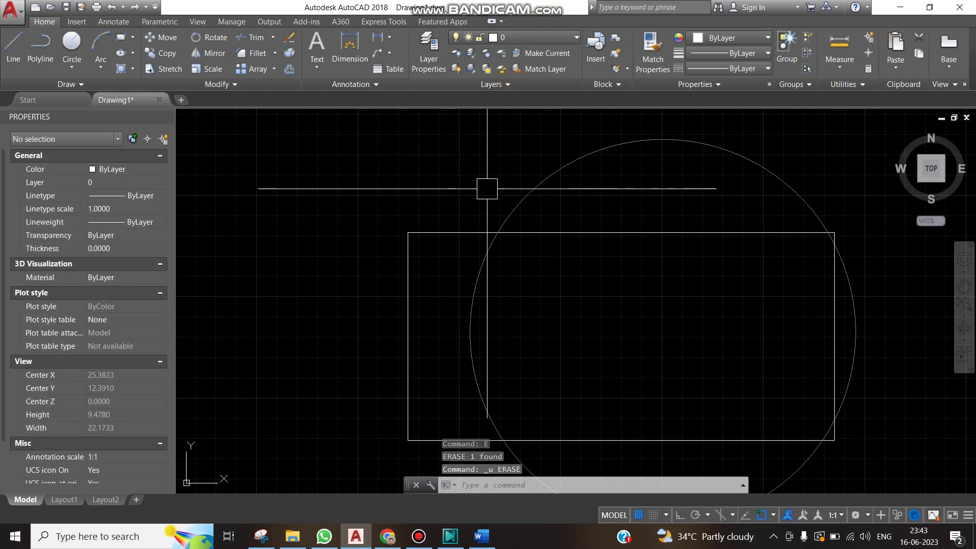
pyautogui.click(526, 188)
pyautogui.write('E')
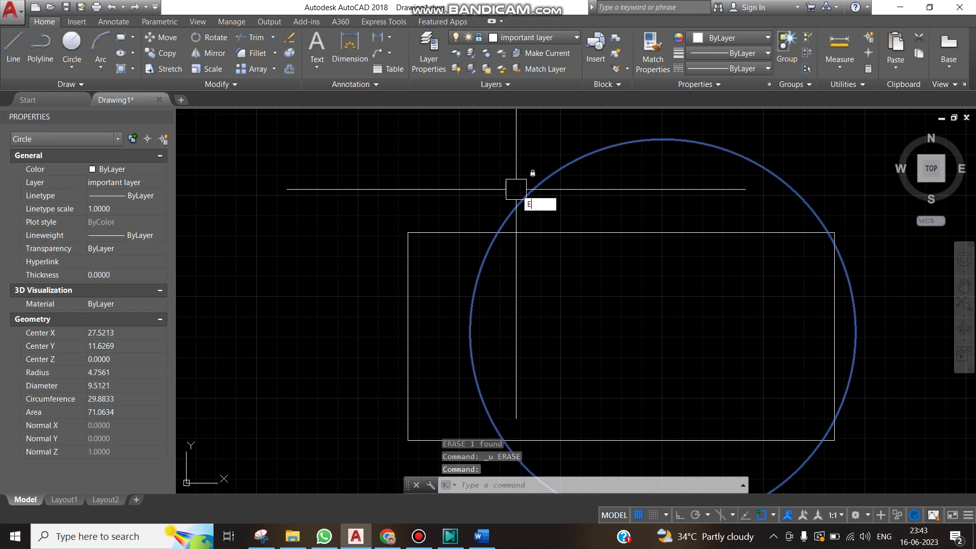
pyautogui.press('Return')
pyautogui.press('Escape')
pyautogui.click(531, 191)
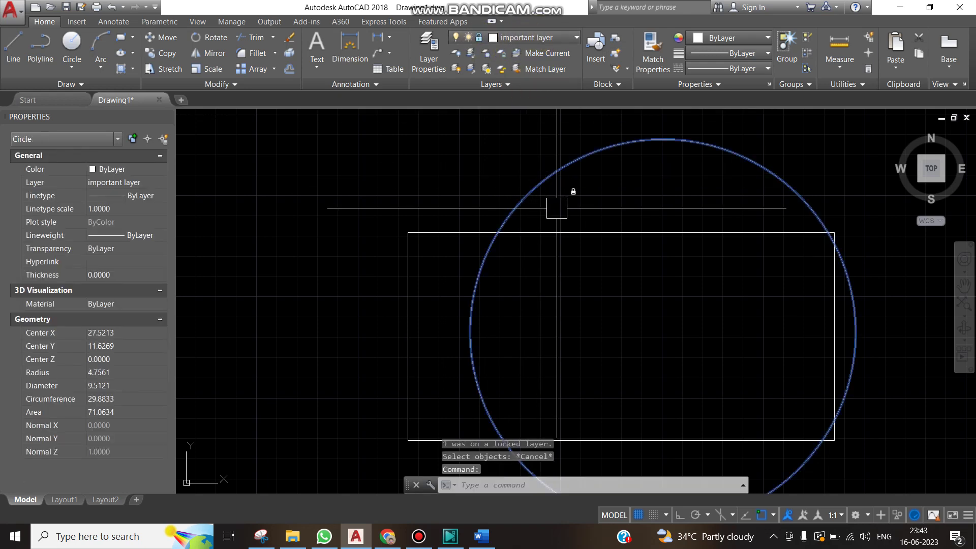
pyautogui.press('Escape')
pyautogui.scroll(-2, 557, 212)
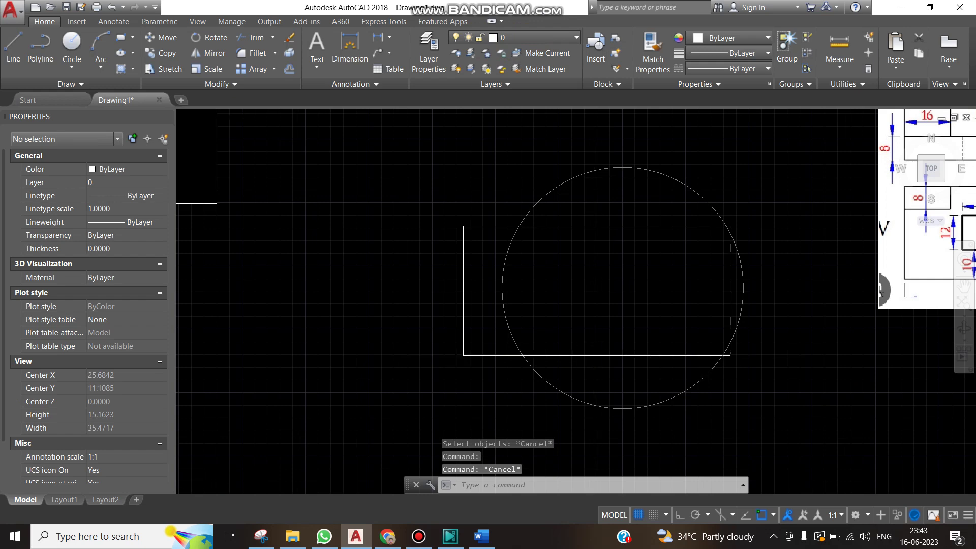
pyautogui.scroll(-4, 584, 325)
pyautogui.click(558, 266)
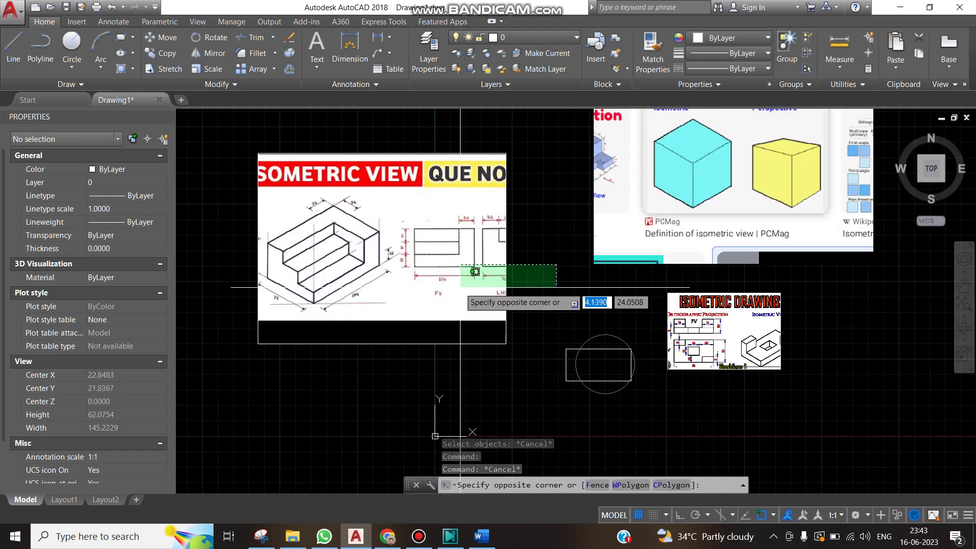
pyautogui.click(463, 285)
pyautogui.scroll(4, 531, 338)
pyautogui.scroll(-3, 533, 323)
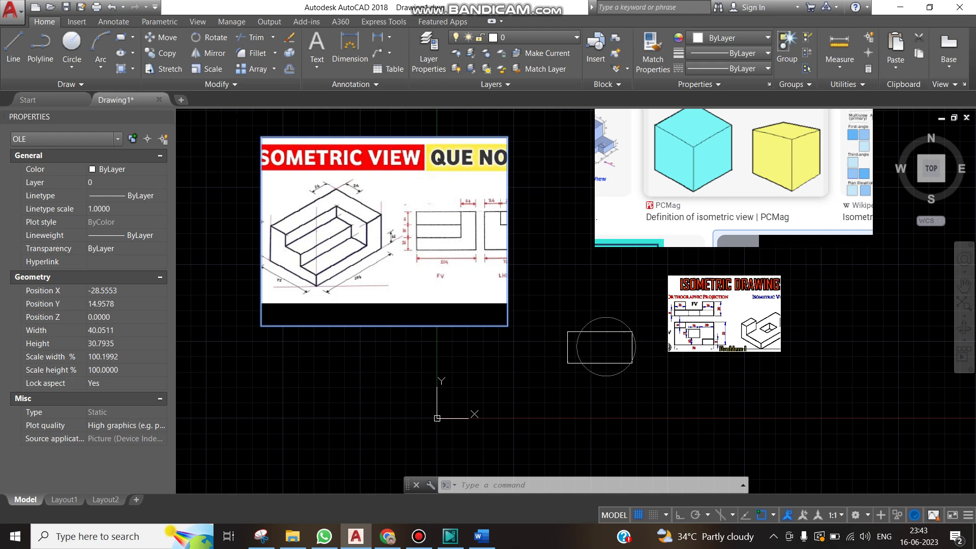
pyautogui.click(541, 301)
pyautogui.press('Escape')
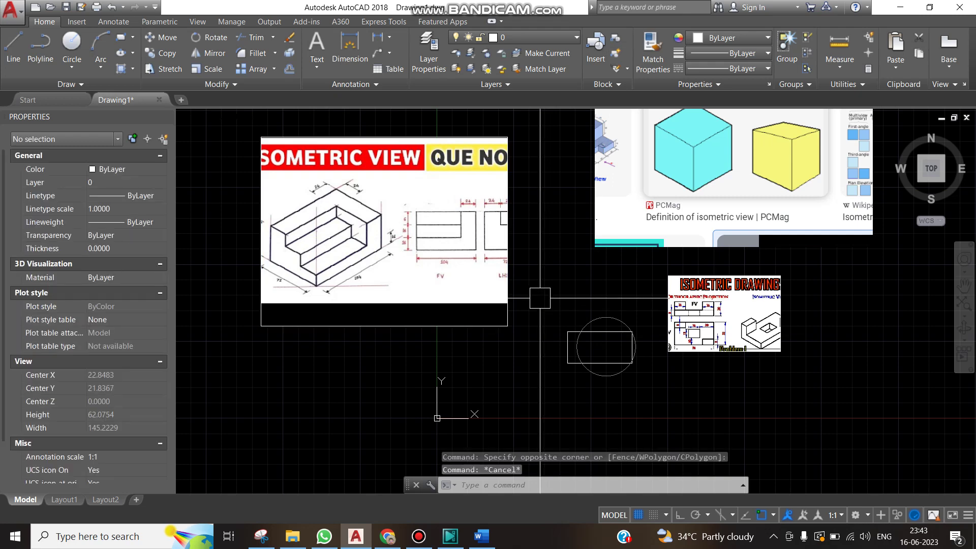
pyautogui.click(540, 297)
pyautogui.press('Escape')
pyautogui.click(760, 409)
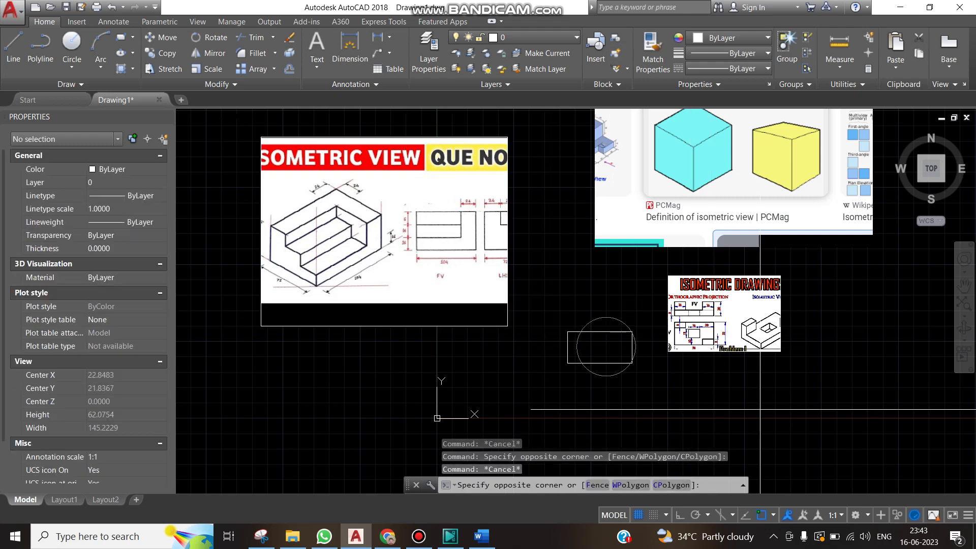
pyautogui.click(676, 182)
# Step: In the Word note, replace the N in ONEFRAME with L so it reads OLEFRAME
pyautogui.press('Escape')
pyautogui.moveTo(599, 246); pyautogui.dragTo(589, 266, button='middle')
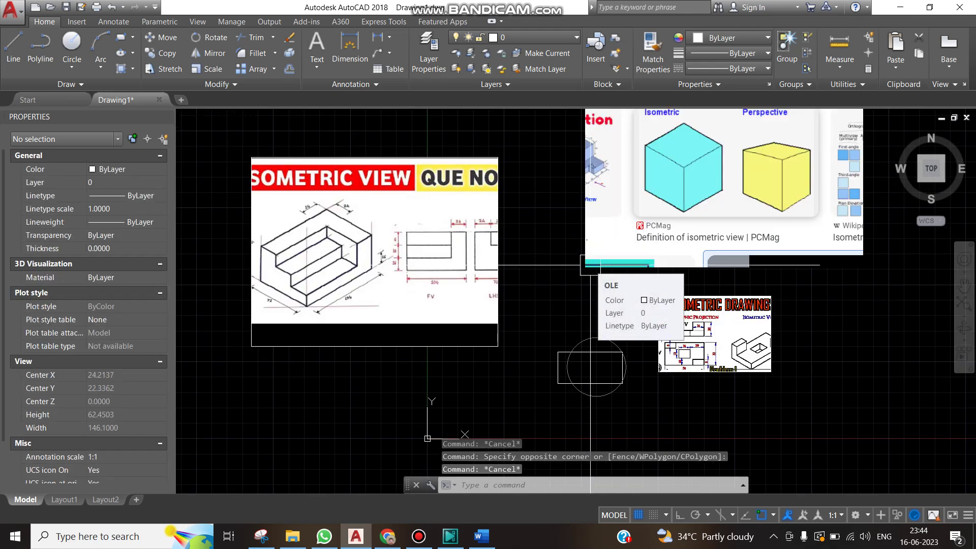
pyautogui.click(477, 541)
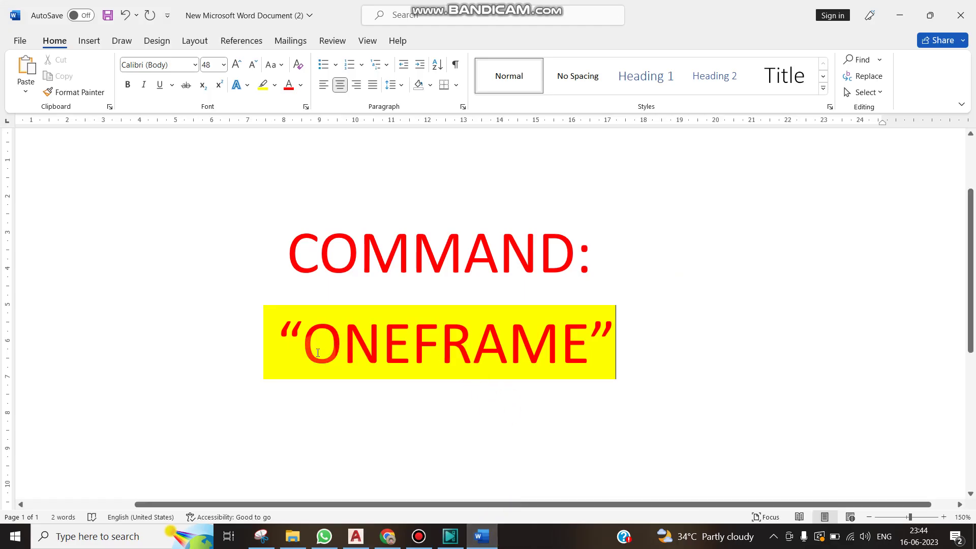
pyautogui.moveTo(365, 352); pyautogui.dragTo(583, 357)
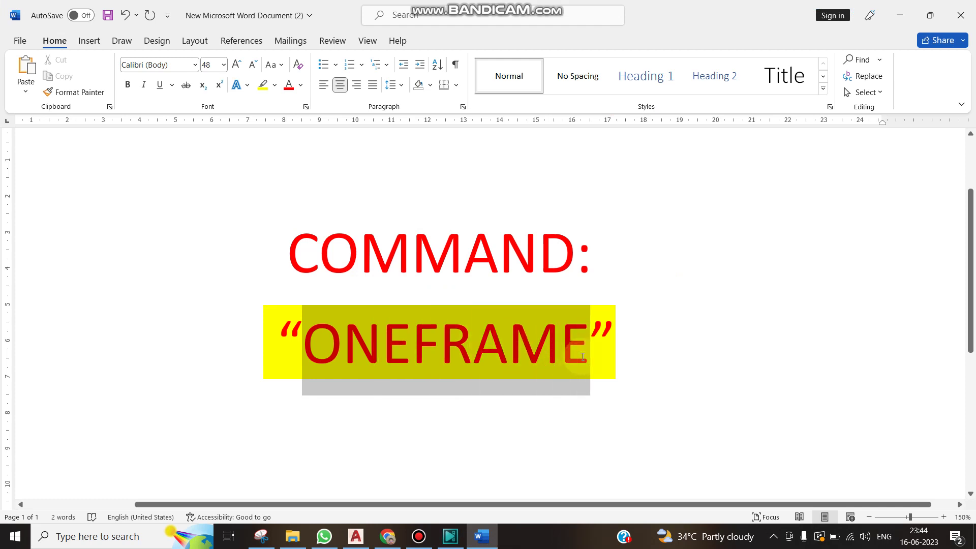
pyautogui.moveTo(362, 330); pyautogui.dragTo(367, 350)
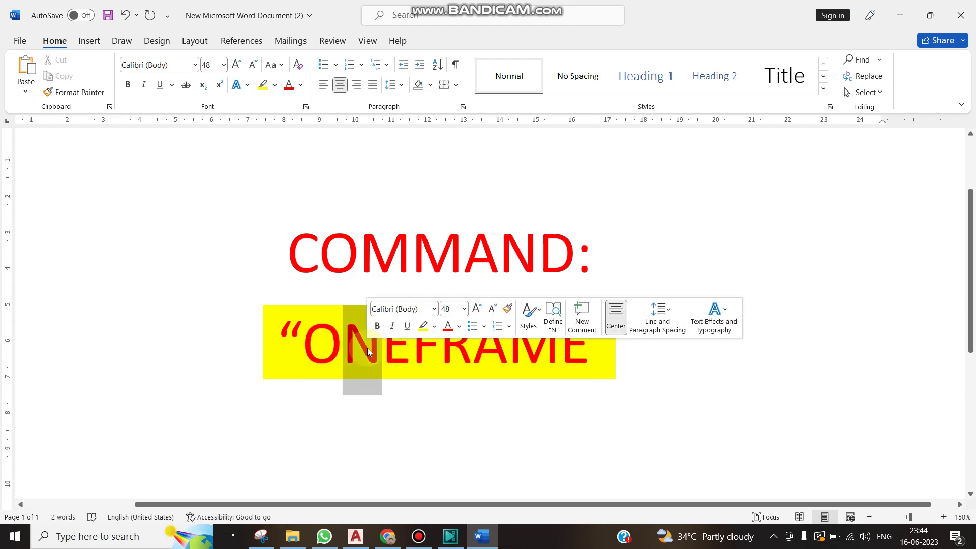
pyautogui.write('L')
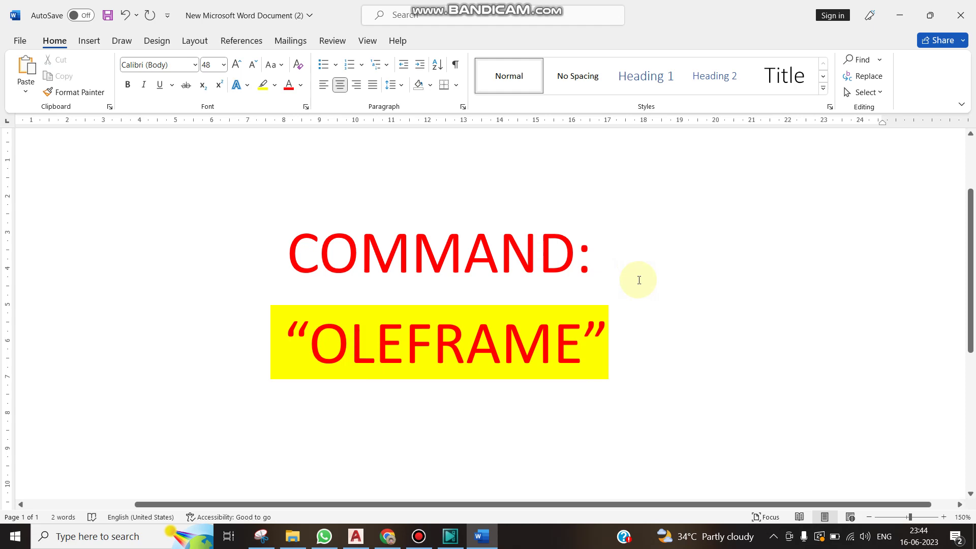
# Step: Select the whole corrected word OLEFRAME in the note title
pyautogui.click(639, 279)
pyautogui.click(324, 361)
pyautogui.moveTo(303, 347); pyautogui.dragTo(510, 384)
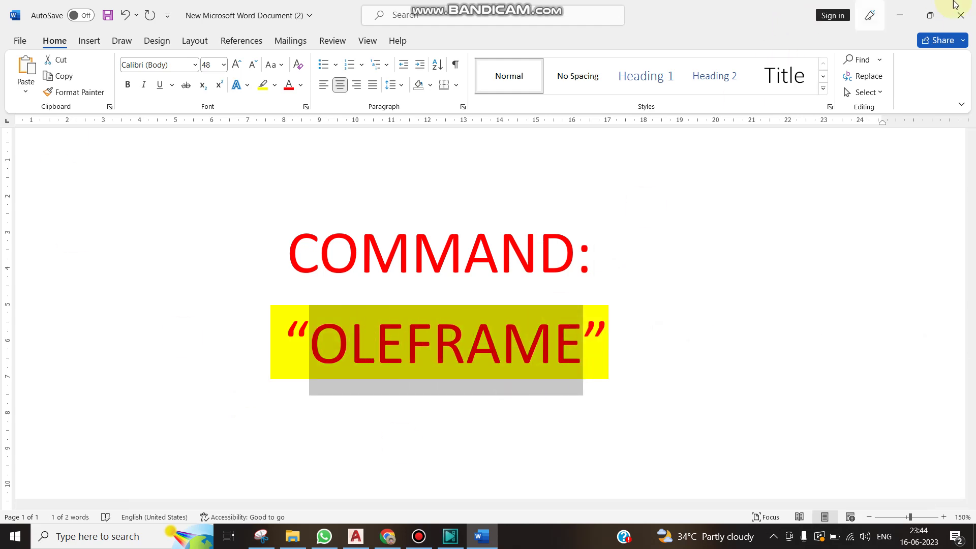
# Step: Set the OLEFRAME system variable to 1 from the AutoCAD command line
pyautogui.hotkey('alt', 'Tab')
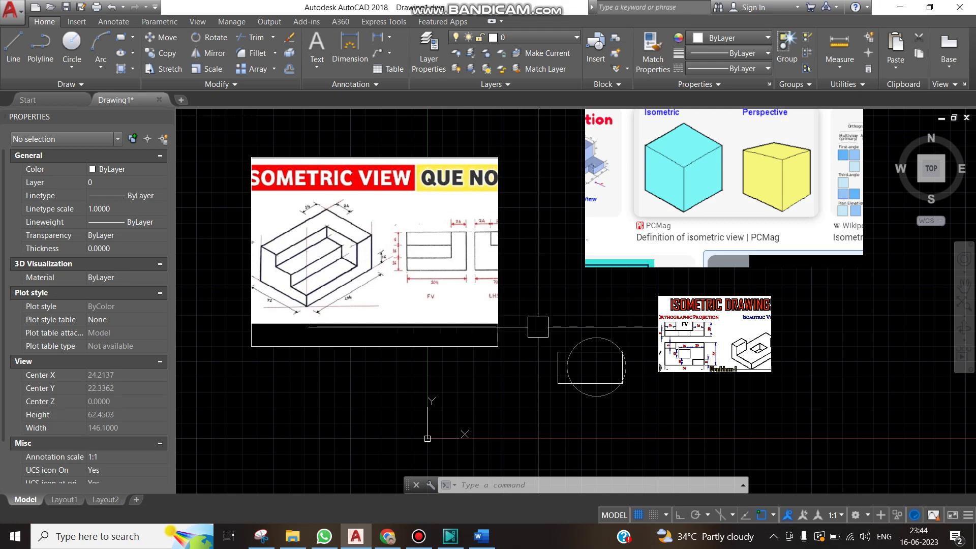
pyautogui.write('O')
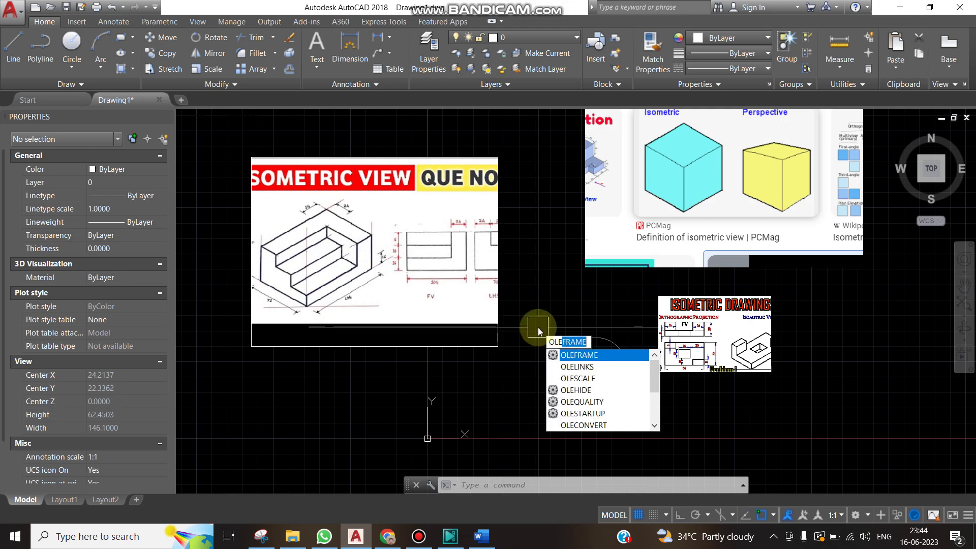
pyautogui.write('LEFRAM')
pyautogui.press('Return')
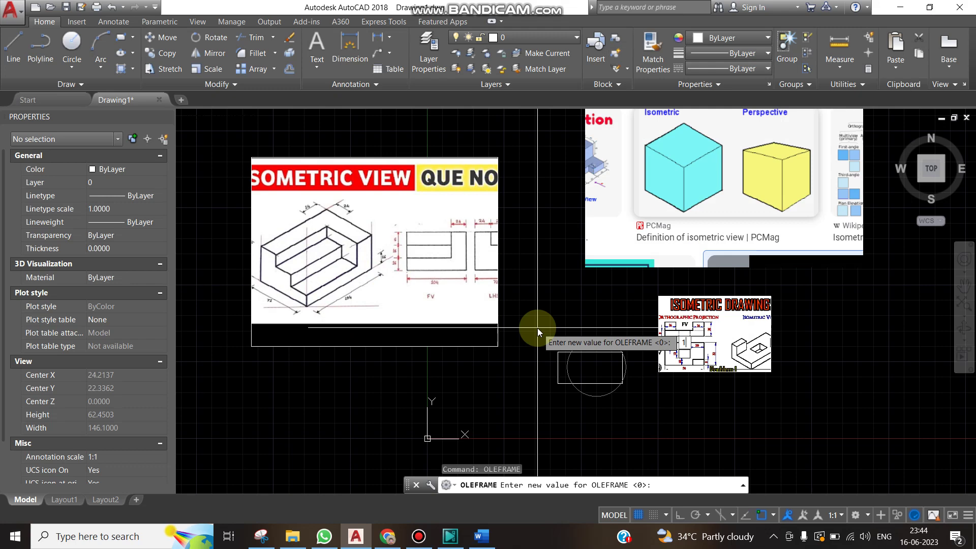
pyautogui.press('Return')
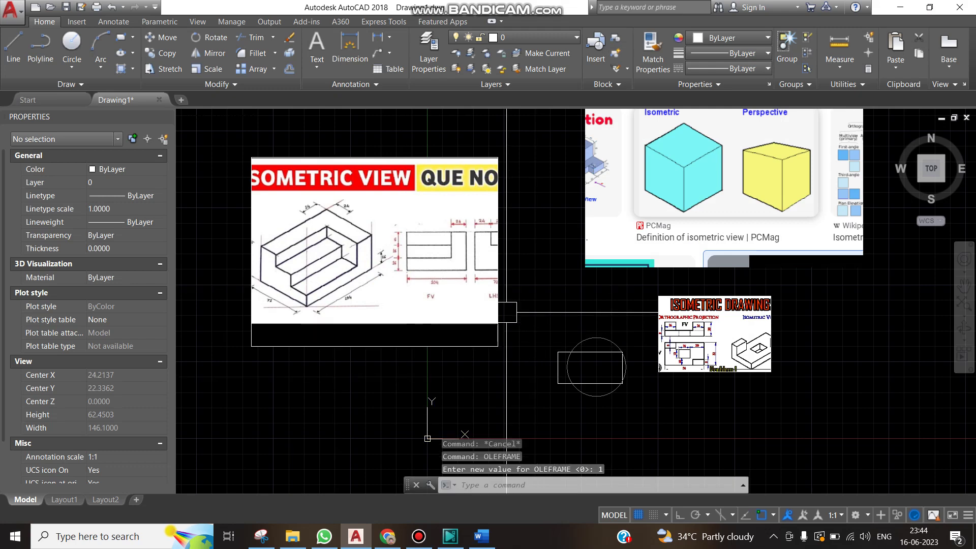
pyautogui.click(513, 298)
pyautogui.click(436, 318)
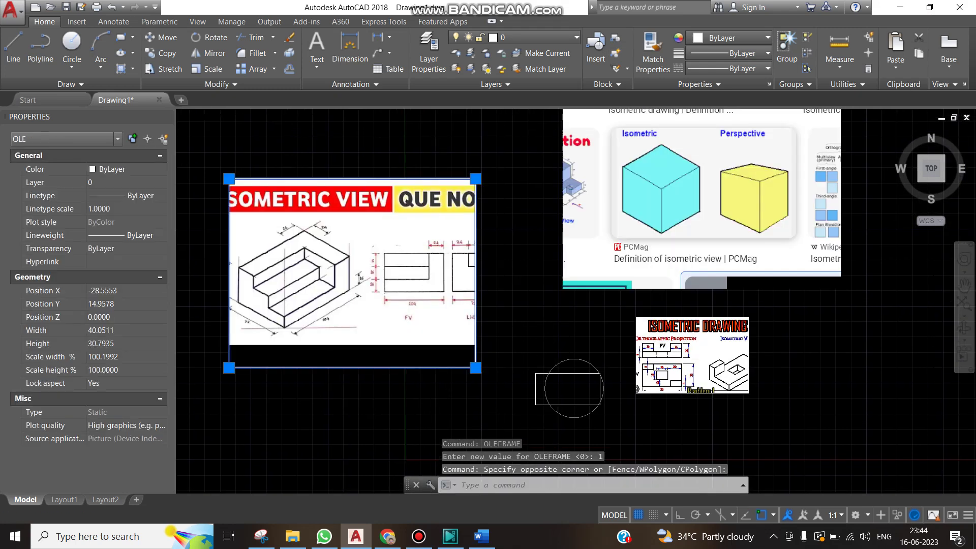
pyautogui.scroll(-2, 520, 380)
pyautogui.click(692, 343)
pyautogui.click(653, 302)
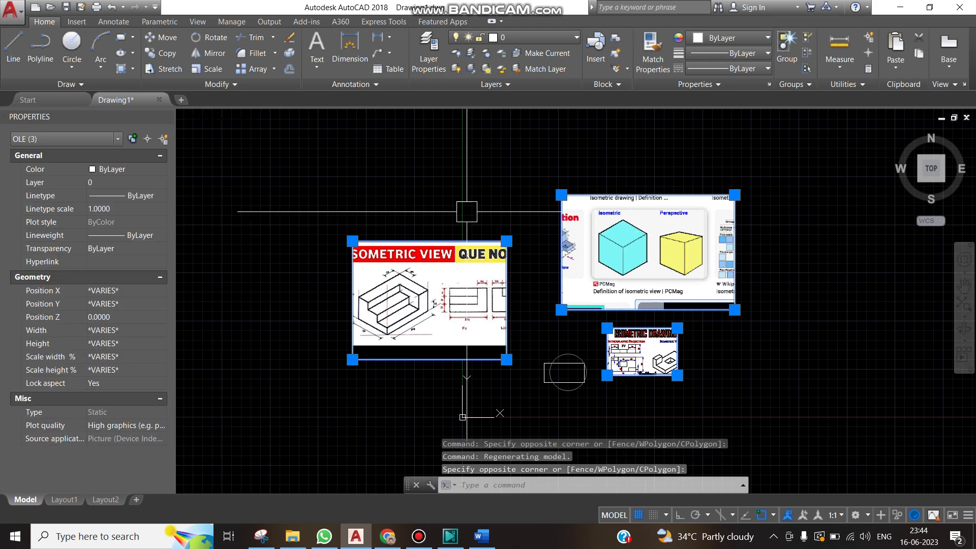
pyautogui.scroll(3, 509, 264)
pyautogui.scroll(-2, 508, 265)
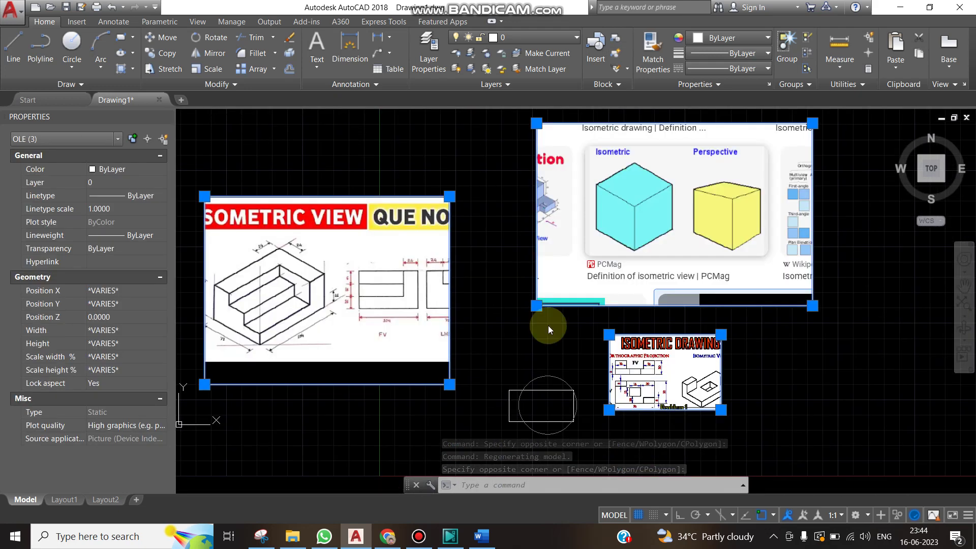
pyautogui.write('e')
pyautogui.press('Return')
pyautogui.hotkey('ctrl', 'z')
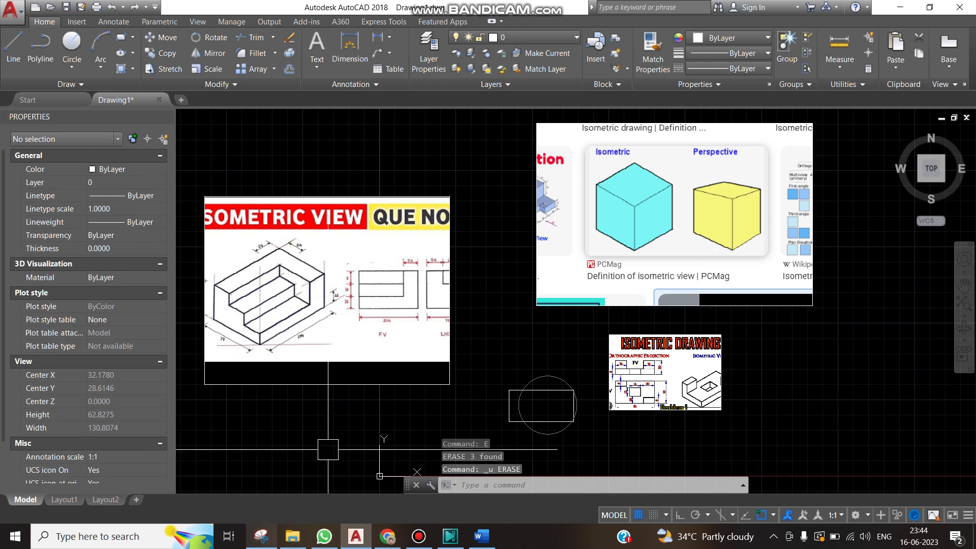
pyautogui.scroll(-2, 608, 281)
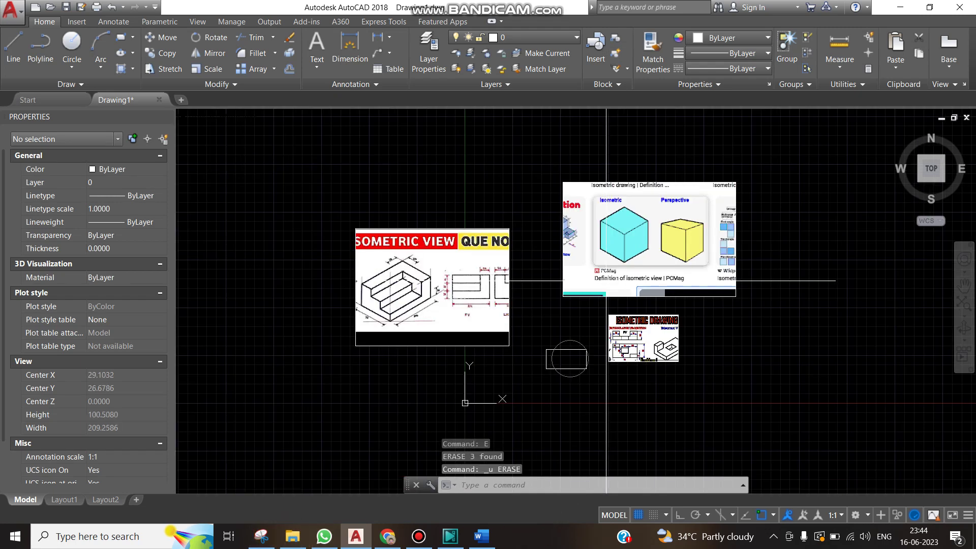
pyautogui.scroll(2, 608, 281)
pyautogui.scroll(-2, 607, 281)
pyautogui.click(607, 281)
pyautogui.click(634, 245)
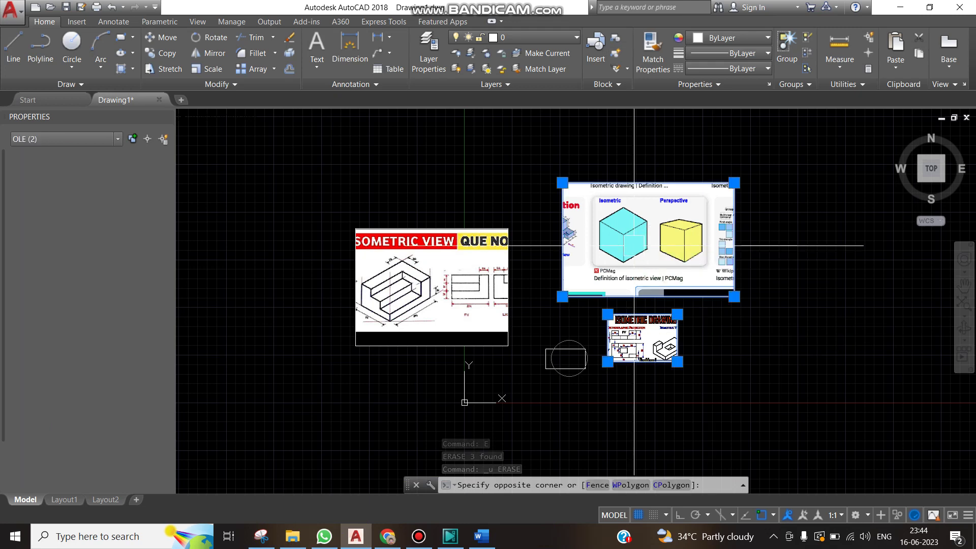
pyautogui.press('Escape')
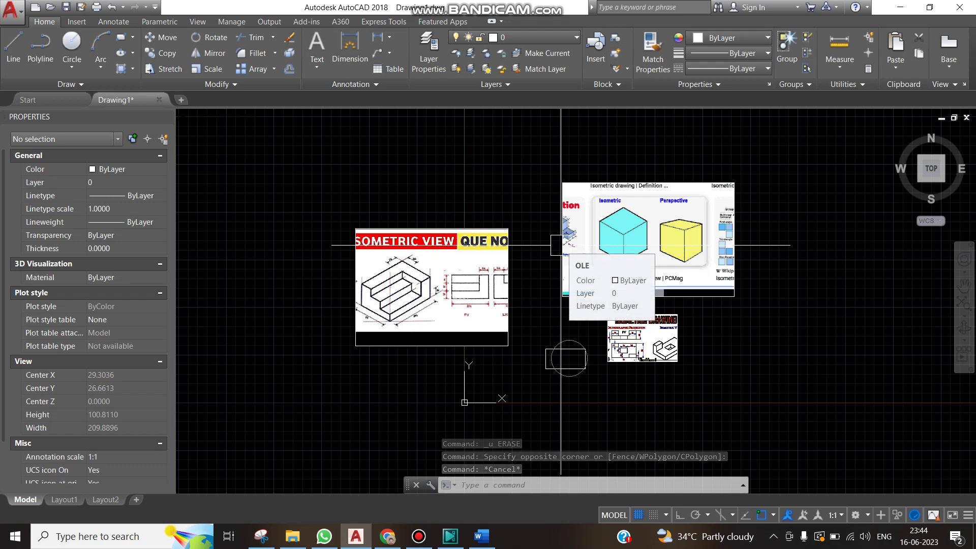
# Step: Set the OLEFRAME system variable to 0
pyautogui.write('OL')
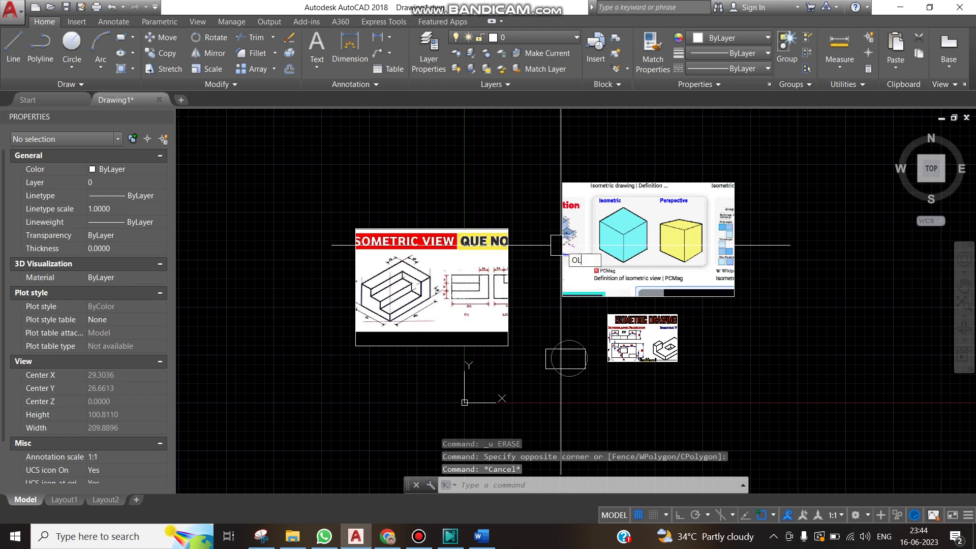
pyautogui.write('EFRAME')
pyautogui.press('Return')
pyautogui.write('0')
pyautogui.press('Return')
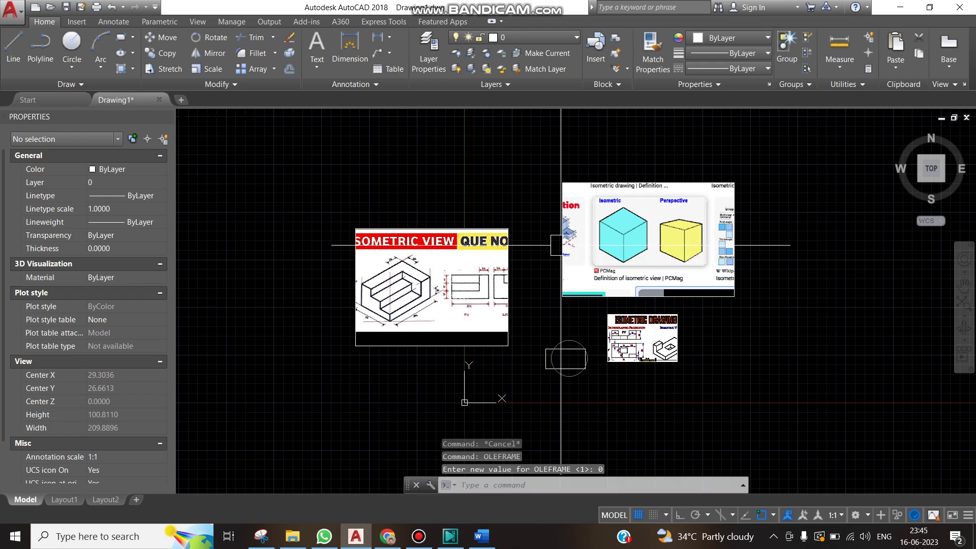
# Step: Select the three pasted images with crossing windows, then clear the selection
pyautogui.click(756, 210)
pyautogui.click(542, 224)
pyautogui.click(508, 327)
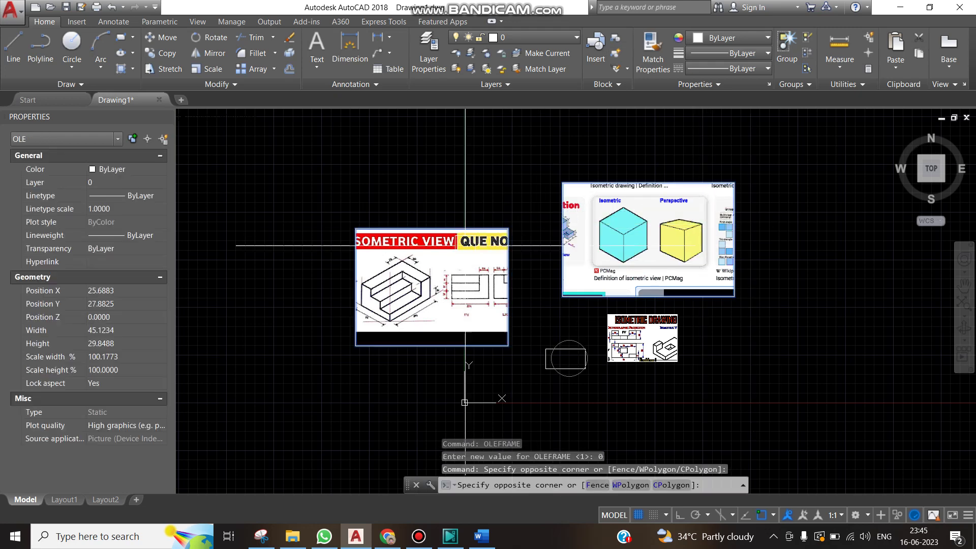
pyautogui.click(715, 331)
pyautogui.click(647, 258)
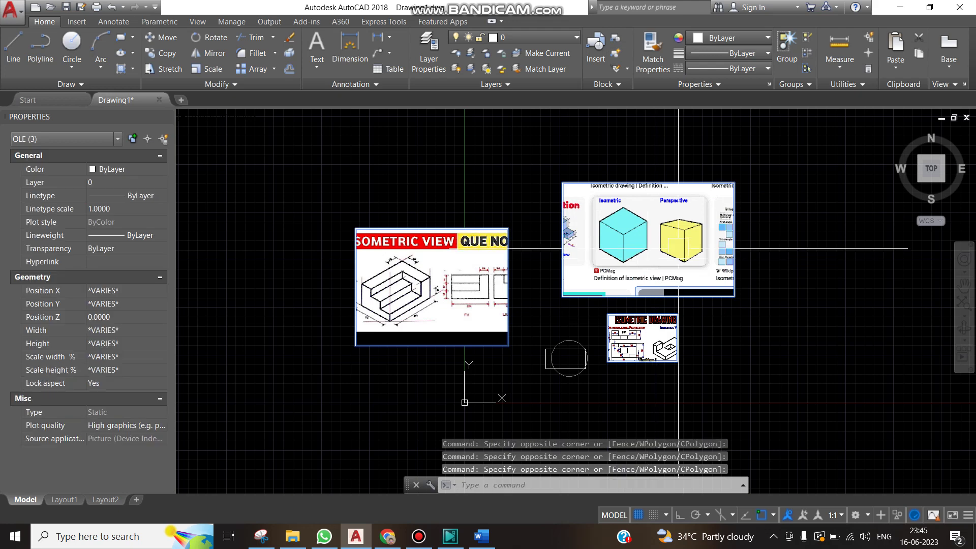
pyautogui.press('Escape')
# Step: Select only the large upper-right image, which measures 45.1234 by 29.8488
pyautogui.click(754, 224)
pyautogui.click(689, 241)
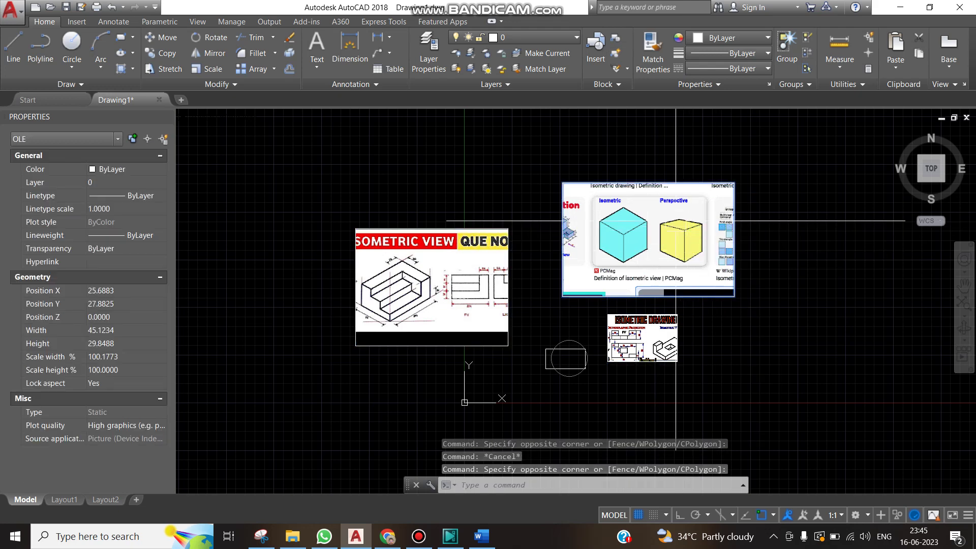
pyautogui.scroll(3, 562, 364)
pyautogui.moveTo(577, 333); pyautogui.dragTo(585, 317, button='middle')
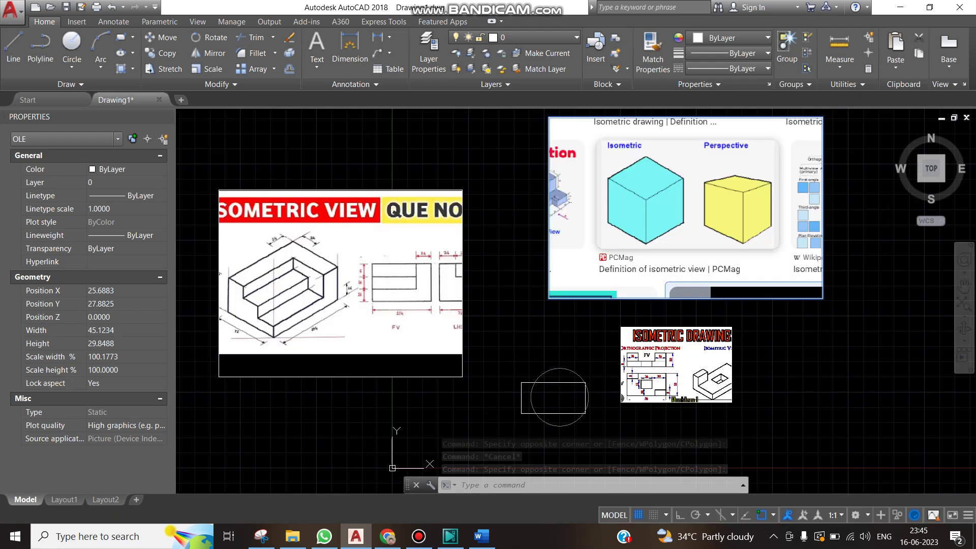
pyautogui.scroll(-2, 579, 329)
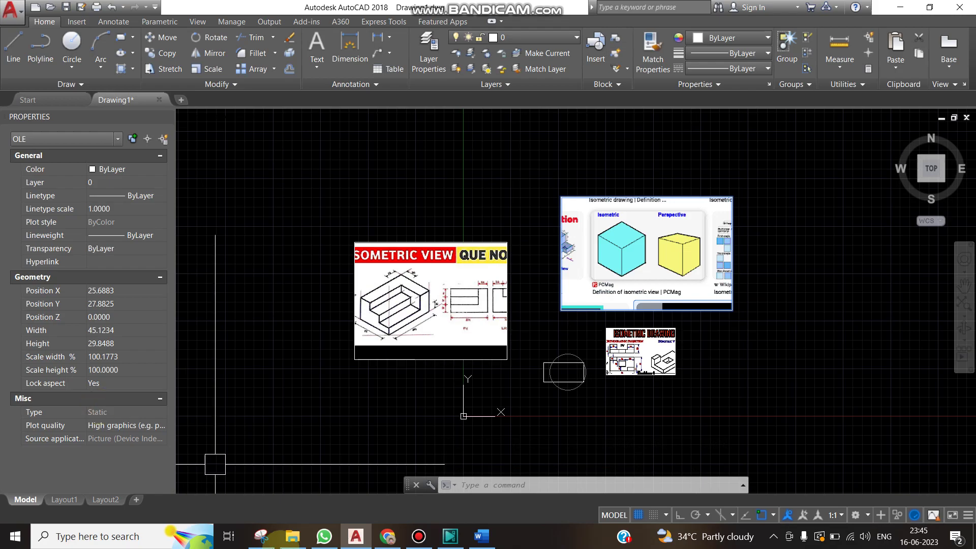
# Step: Bring the Word note forward and reselect the word OLEFRAME in its title
pyautogui.click(481, 537)
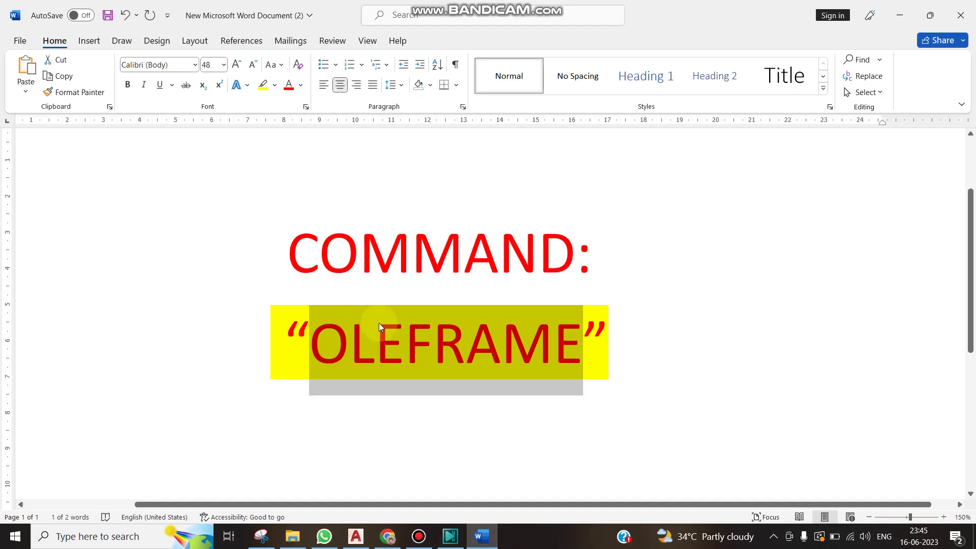
pyautogui.click(337, 356)
pyautogui.moveTo(405, 353); pyautogui.dragTo(548, 359)
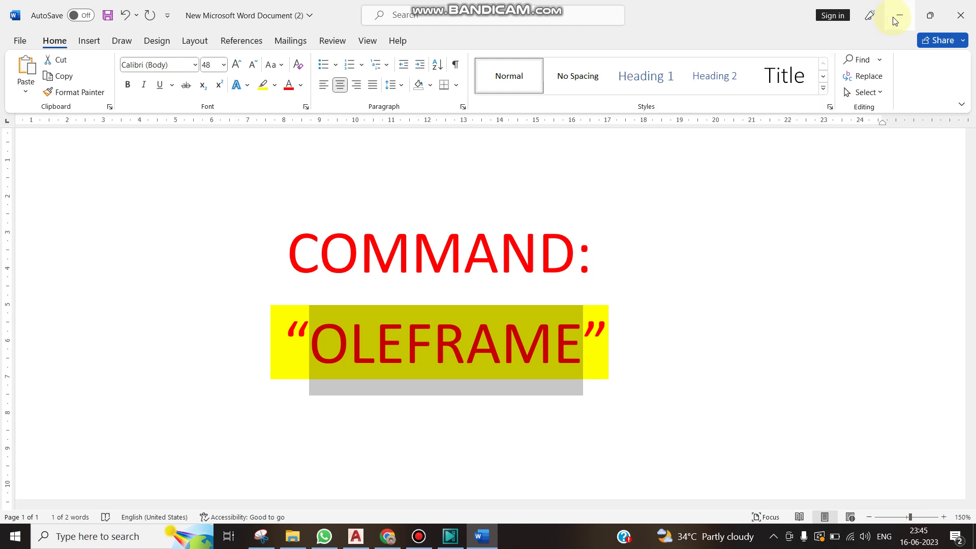
pyautogui.hotkey('alt', 'Tab')
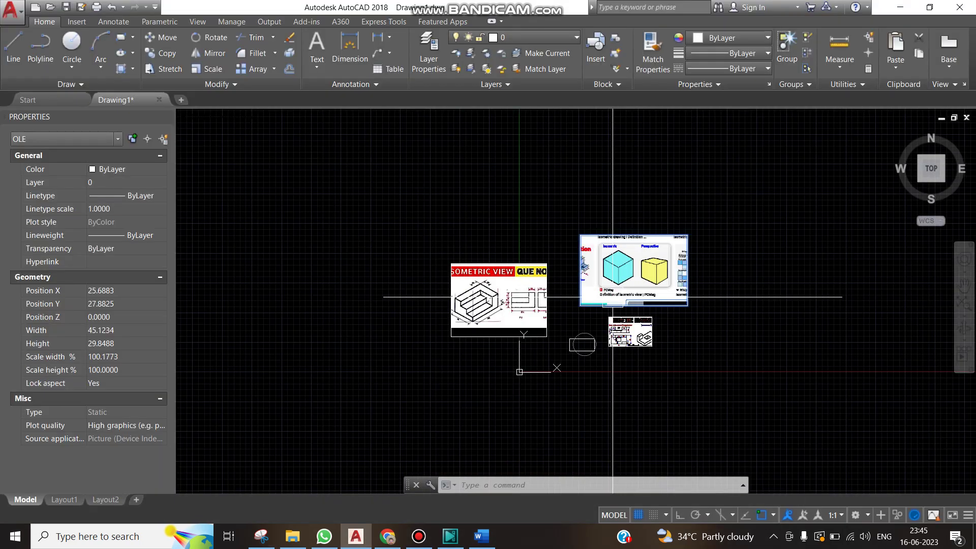
pyautogui.scroll(4, 612, 297)
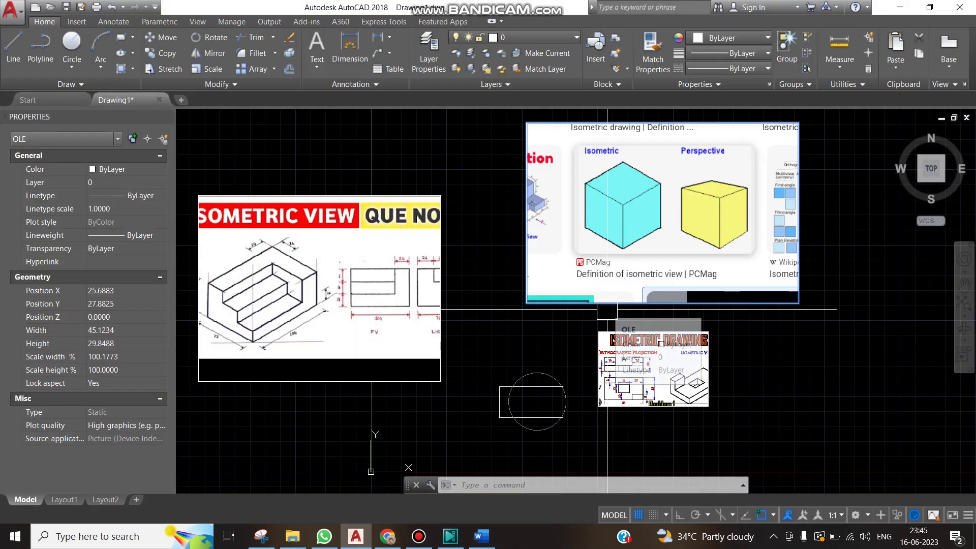